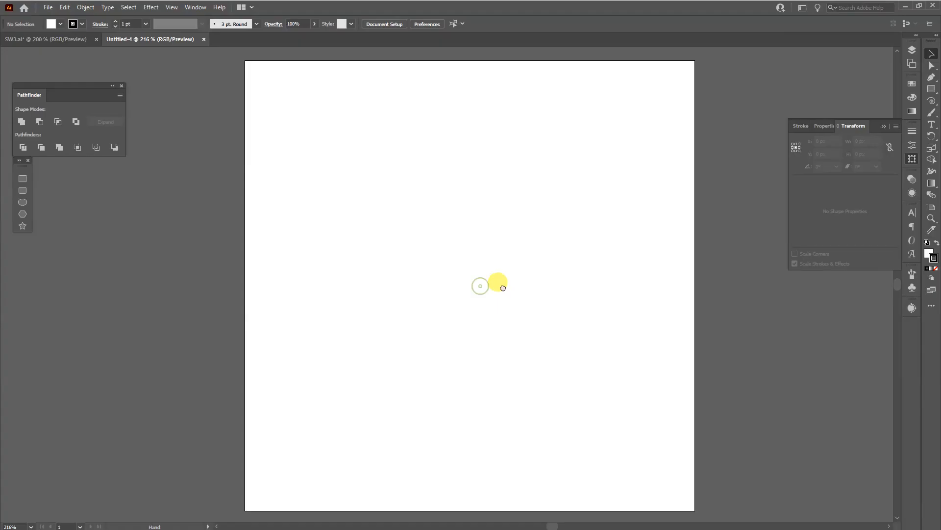
pyautogui.moveTo(498, 283); pyautogui.dragTo(498, 282)
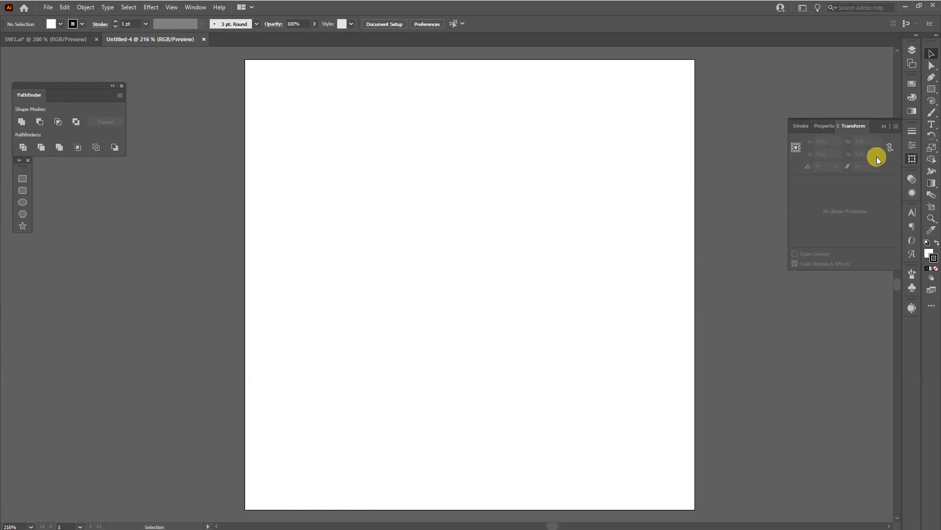
# - Draw a vertical line about 62 px long, with black stroke and no fill, down from the midpoint of the artboard's top edge
pyautogui.click(883, 126)
pyautogui.click(932, 101)
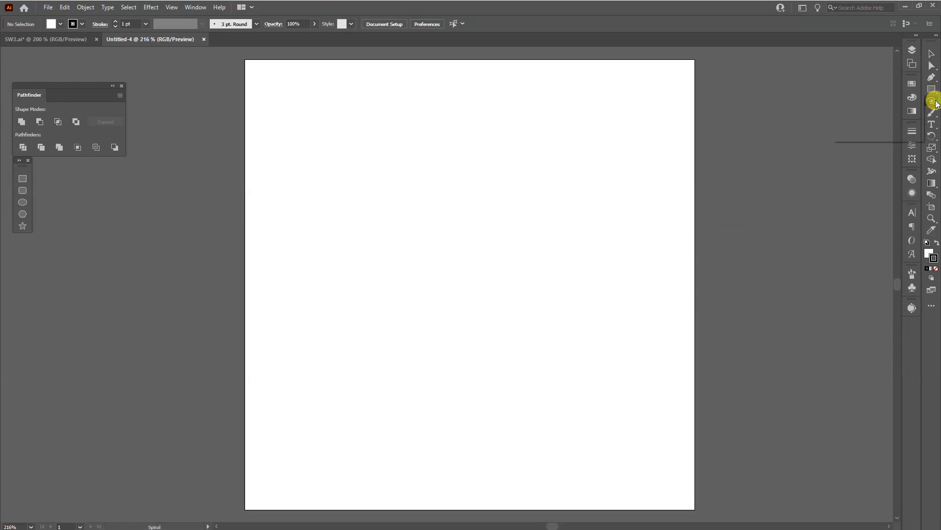
pyautogui.click(868, 101)
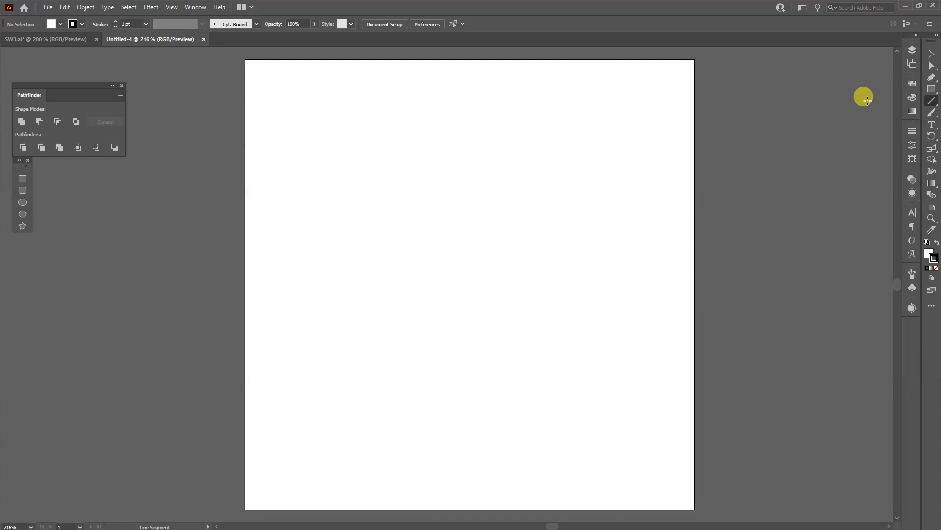
pyautogui.click(930, 254)
pyautogui.click(930, 269)
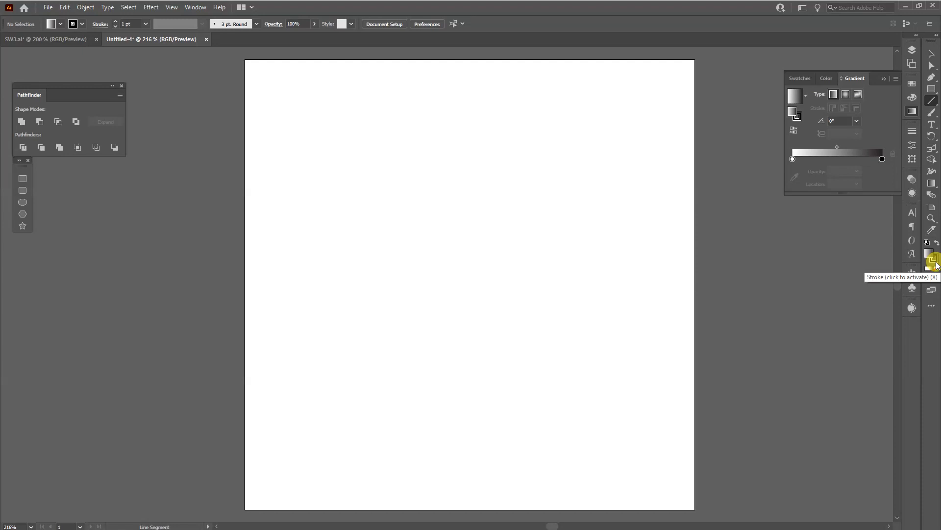
pyautogui.click(935, 262)
pyautogui.moveTo(470, 284)
pyautogui.mouseDown()
pyautogui.moveTo(469, 53)
pyautogui.moveTo(469, 153)
pyautogui.mouseUp()
# - Set the vertical line's stroke weight to 4 pt
pyautogui.press('v')
pyautogui.moveTo(371, 89); pyautogui.dragTo(534, 162)
pyautogui.click(911, 134)
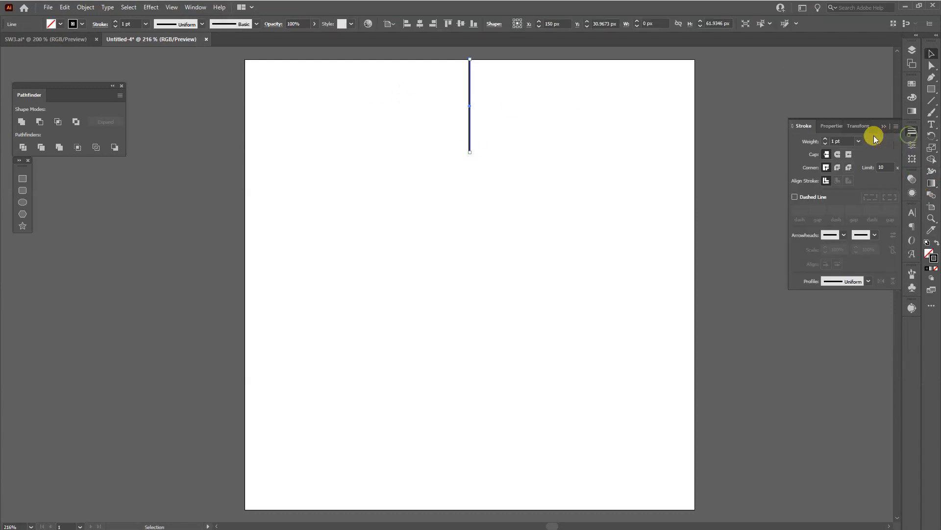
pyautogui.write('4')
pyautogui.press('Return')
pyautogui.click(761, 95)
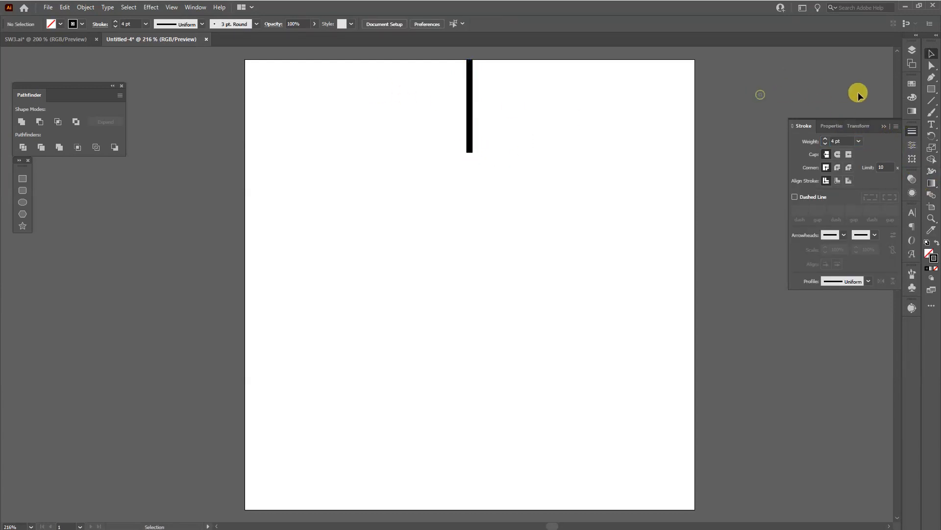
# - Draw a helper square about 43 px wide with its upper-right corner at the artboard's centre
pyautogui.click(932, 90)
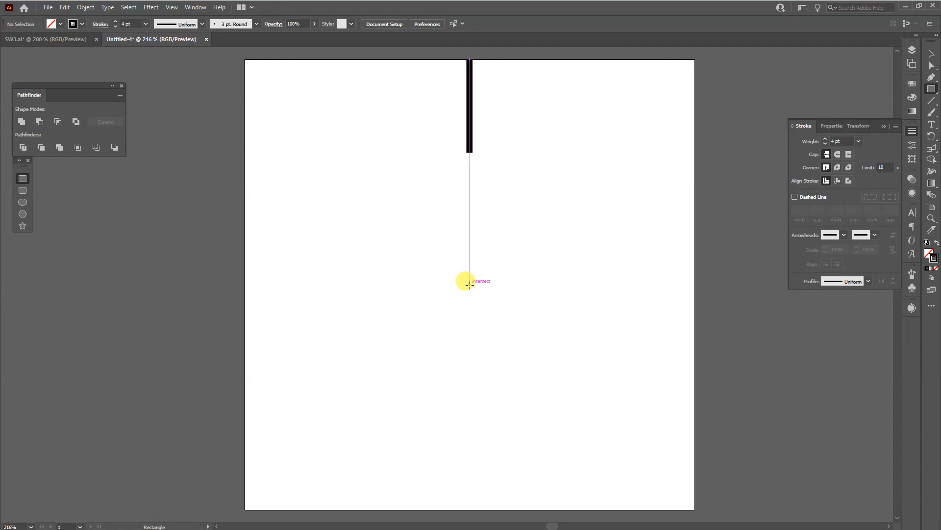
pyautogui.moveTo(469, 285); pyautogui.dragTo(406, 349)
pyautogui.press('v')
pyautogui.click(543, 169)
# - Create a copy of the vertical line rotated 20° around the square's corner at the artboard's centre
pyautogui.moveTo(567, 198); pyautogui.dragTo(386, 90)
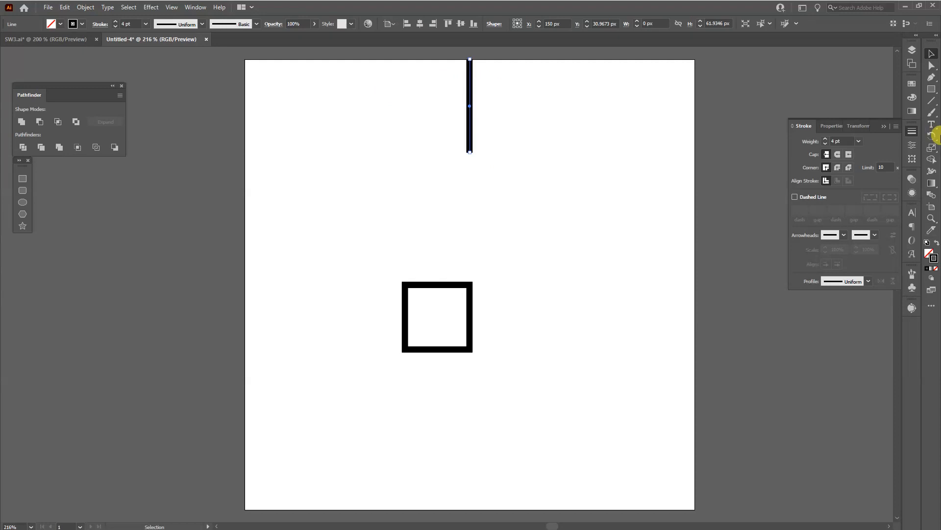
pyautogui.moveTo(932, 137); pyautogui.dragTo(890, 137)
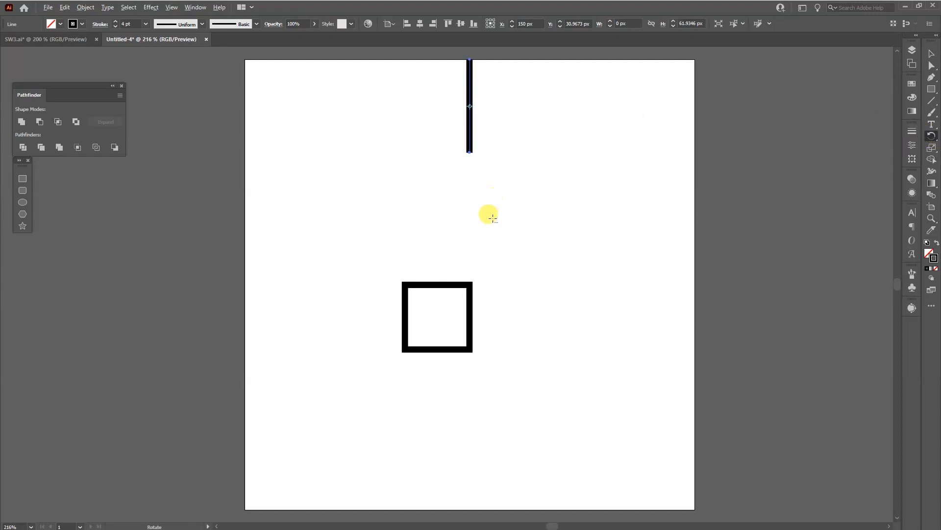
pyautogui.keyDown('alt'); pyautogui.click(470, 284); pyautogui.keyUp('alt')
pyautogui.write('20')
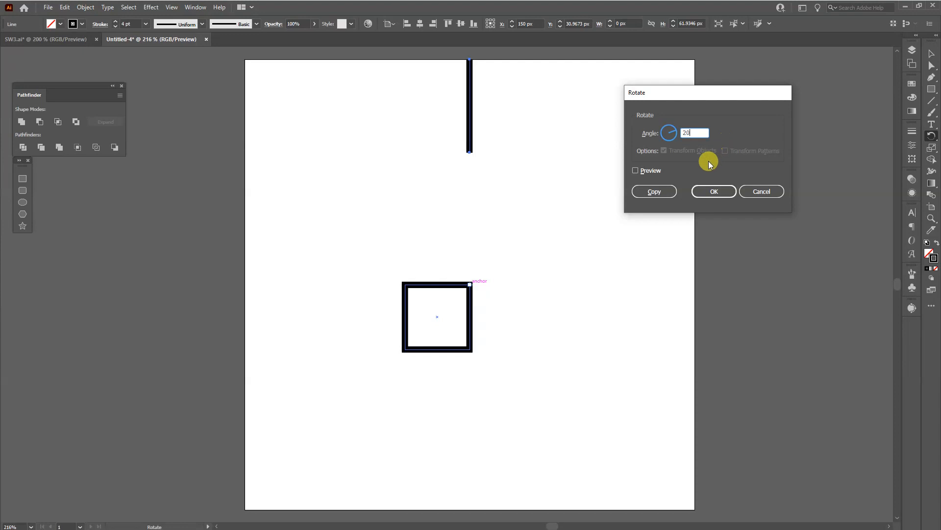
pyautogui.click(653, 191)
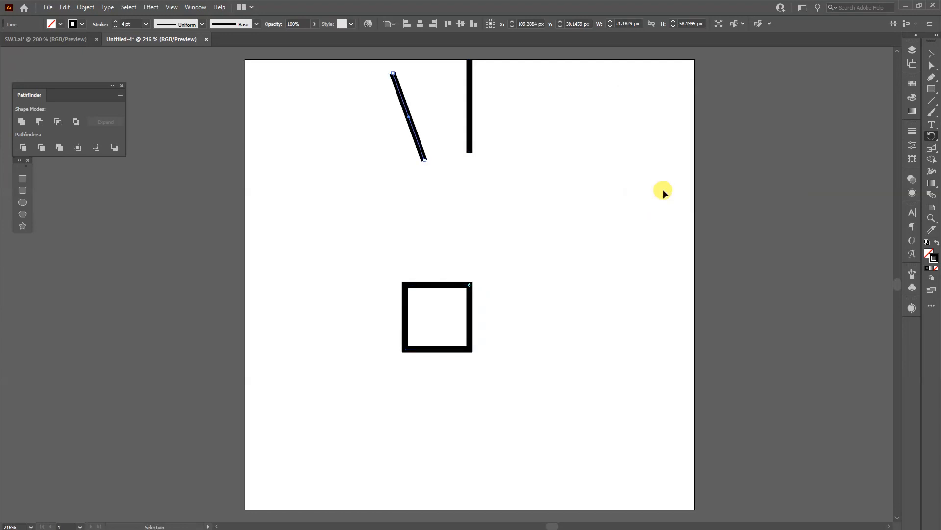
# - Repeat the rotated copy until the lines form a complete ring around the artboard's centre
pyautogui.hotkey('ctrl', 'd')
pyautogui.hotkey('ctrl', 'd')
pyautogui.hotkey('ctrl', 'd')
pyautogui.hotkey('ctrl', 'd')
pyautogui.hotkey('ctrl', 'd')
pyautogui.hotkey('ctrl', 'd')
pyautogui.hotkey('ctrl', 'd')
pyautogui.hotkey('ctrl', 'd')
pyautogui.hotkey('ctrl', 'd')
pyautogui.hotkey('ctrl', 'd')
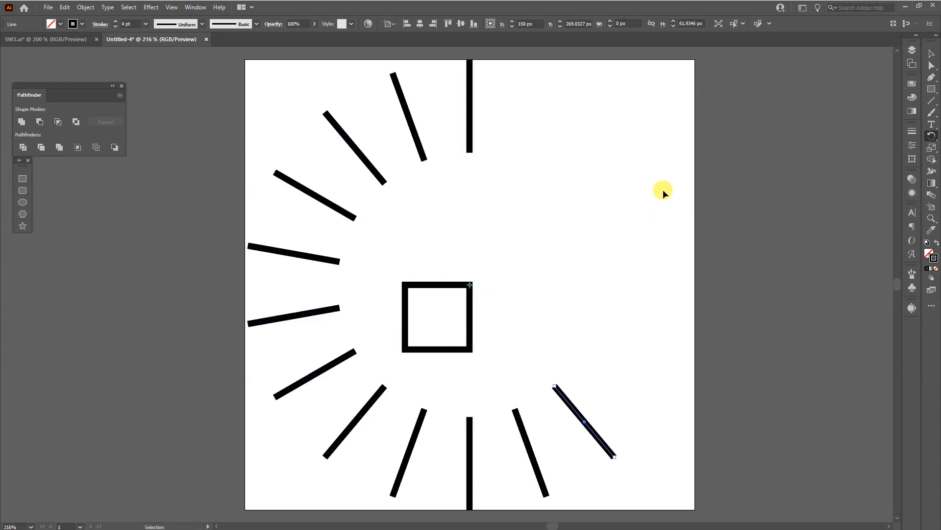
pyautogui.hotkey('ctrl', 'd')
pyautogui.hotkey('ctrl', 'd')
pyautogui.hotkey('ctrl', 'd')
pyautogui.hotkey('ctrl', 'd')
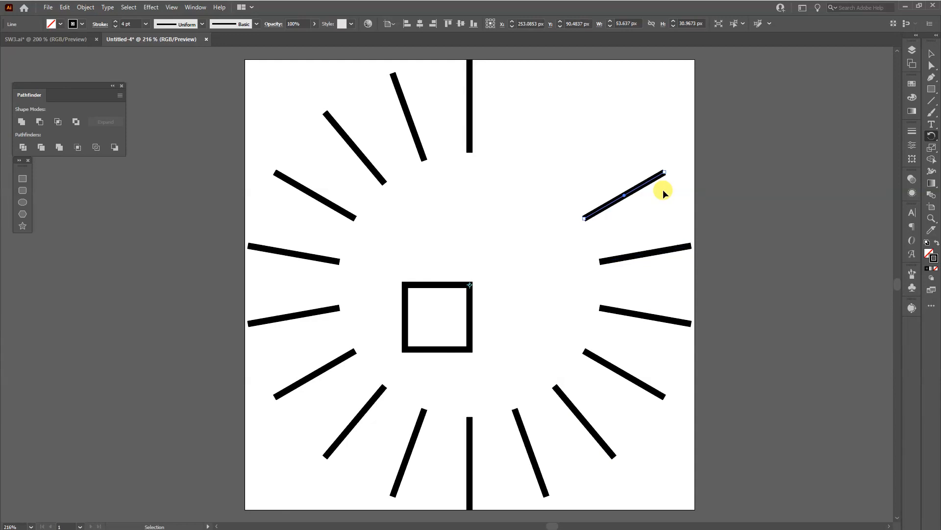
pyautogui.hotkey('ctrl', 'd')
pyautogui.hotkey('ctrl', 'd')
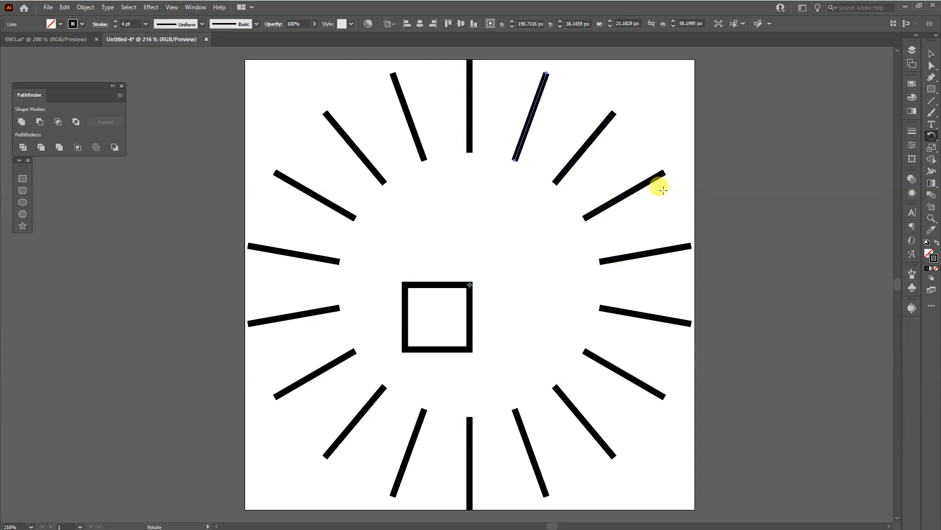
# - Delete the helper square inside the ring of lines
pyautogui.press('v')
pyautogui.click(782, 147)
pyautogui.moveTo(486, 228); pyautogui.dragTo(448, 301)
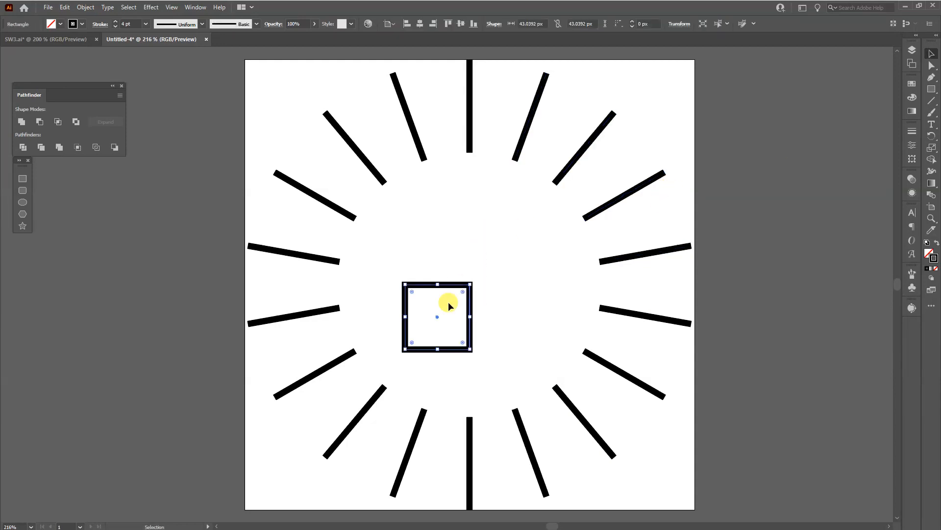
pyautogui.press('Delete')
# - Set the stroke weight of all radial lines to 12 pt and save the document as SW4
pyautogui.moveTo(762, 483); pyautogui.dragTo(228, 115)
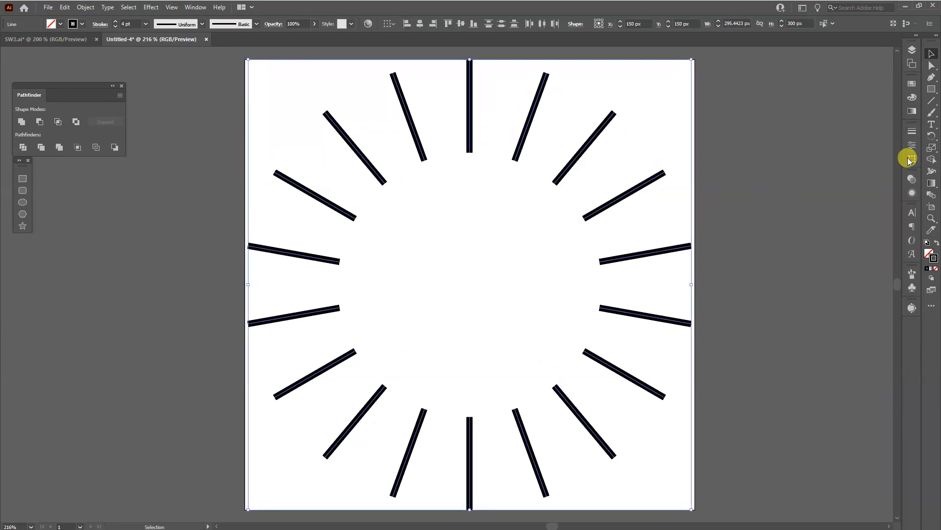
pyautogui.click(912, 133)
pyautogui.click(845, 141)
pyautogui.scroll(1, 844, 141)
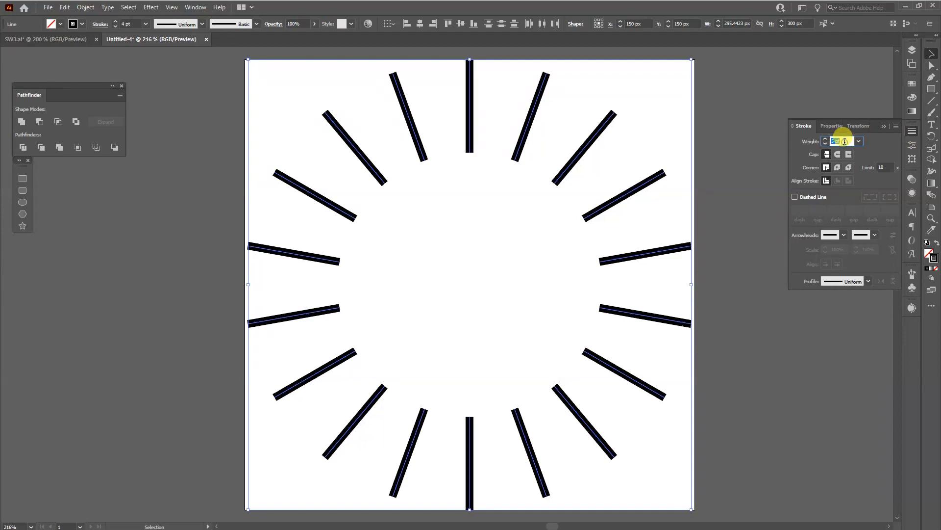
pyautogui.scroll(7, 845, 141)
pyautogui.click(164, 66)
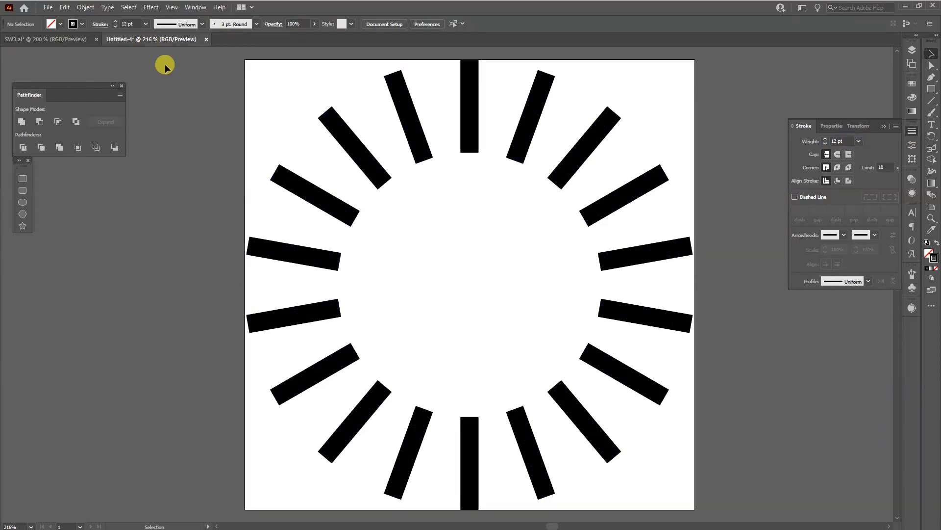
pyautogui.click(47, 8)
pyautogui.click(81, 108)
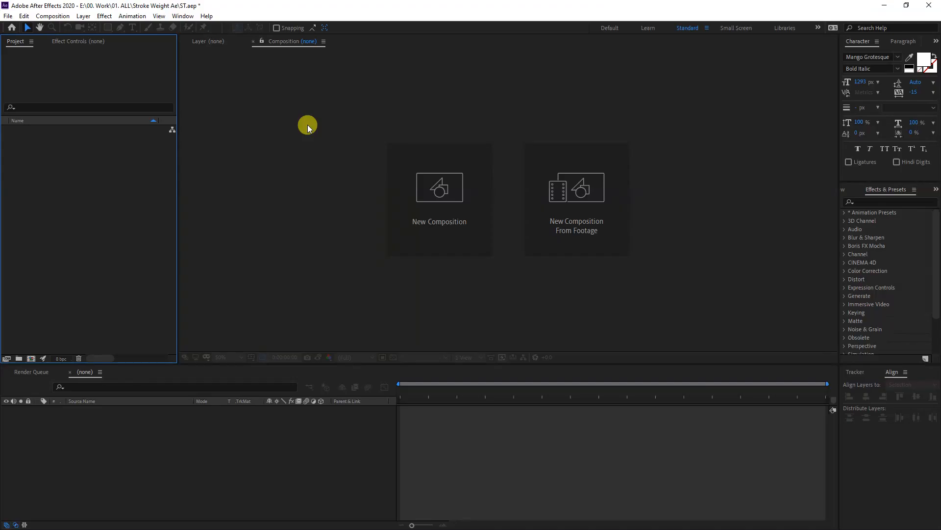
# - Switch to After Effects and create a 1080 × 1080 px, 30 fps composition named Circle, 10 seconds long
pyautogui.click(444, 204)
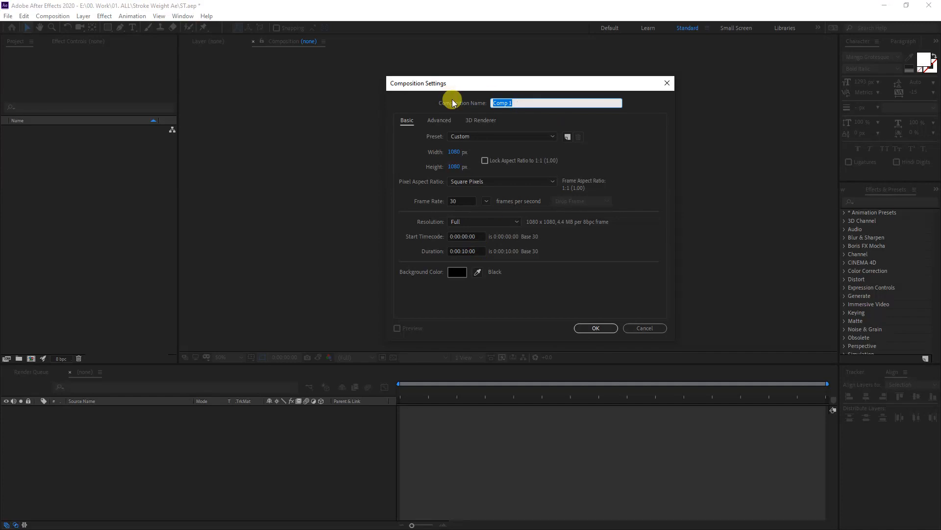
pyautogui.write('Circle')
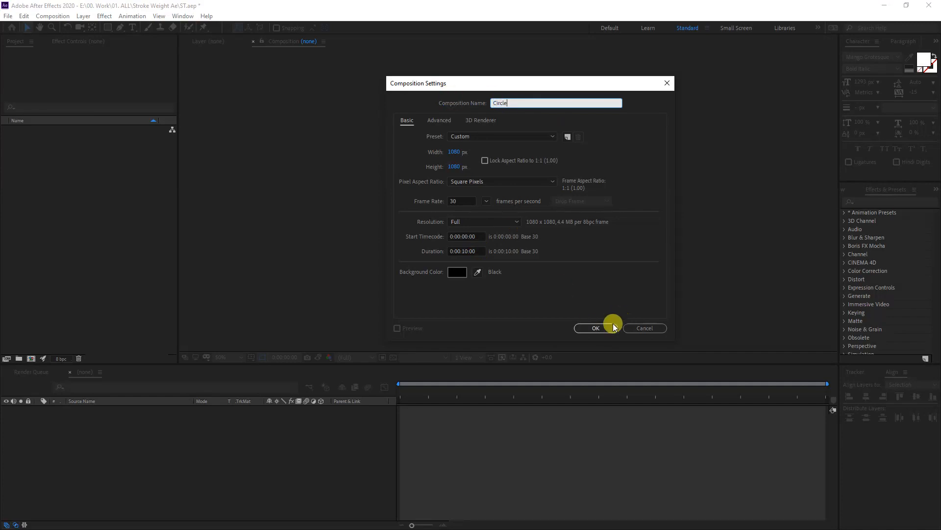
pyautogui.click(601, 327)
# - Import SW4 from the Stroke Weight Ae folder and add it as a layer to the Circle composition
pyautogui.hotkey('alt', 'Tab')
pyautogui.moveTo(468, 310); pyautogui.dragTo(90, 216)
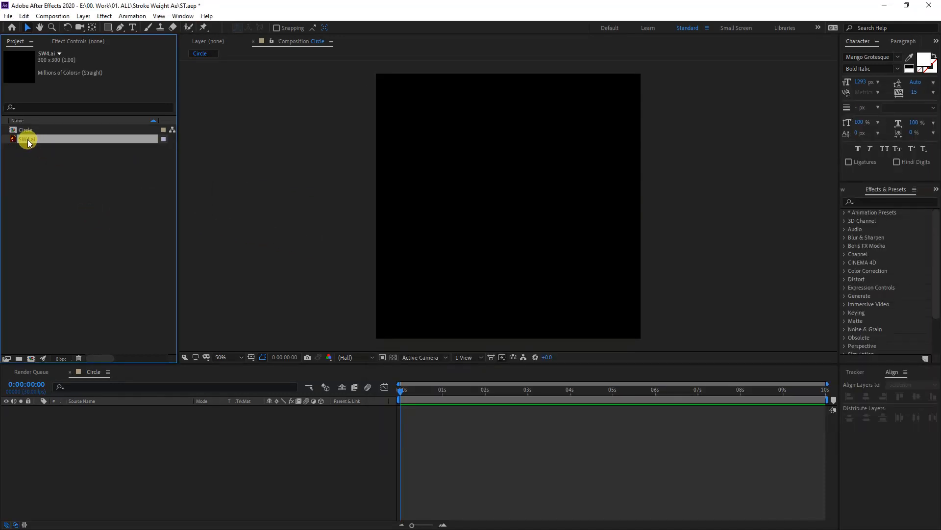
pyautogui.moveTo(27, 139); pyautogui.dragTo(148, 448)
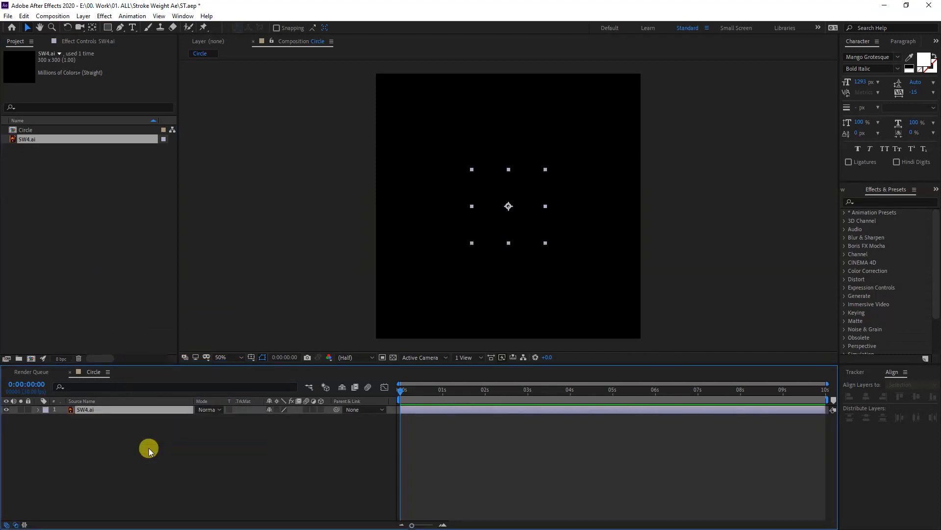
# - Convert the SW4.ai layer into an editable shape layer with Create Shapes from Vector Layer
pyautogui.rightClick(102, 411)
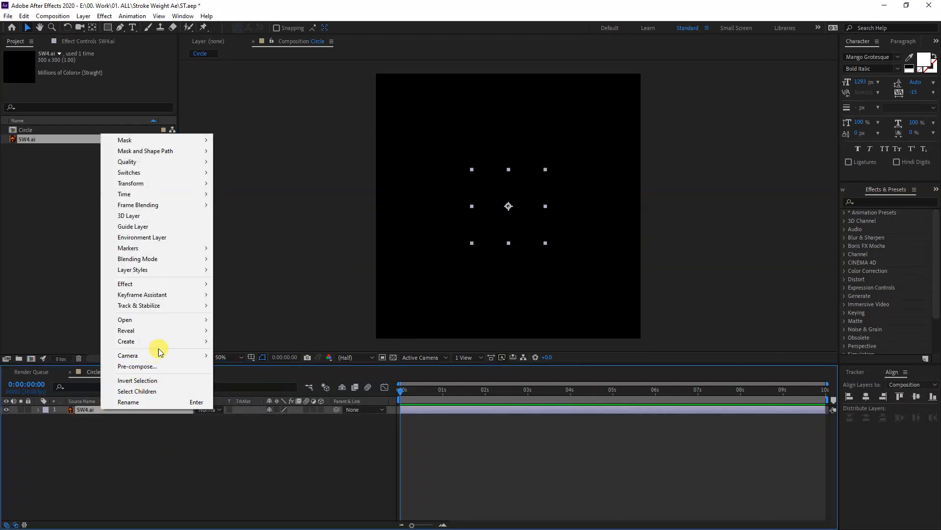
pyautogui.moveTo(162, 341)
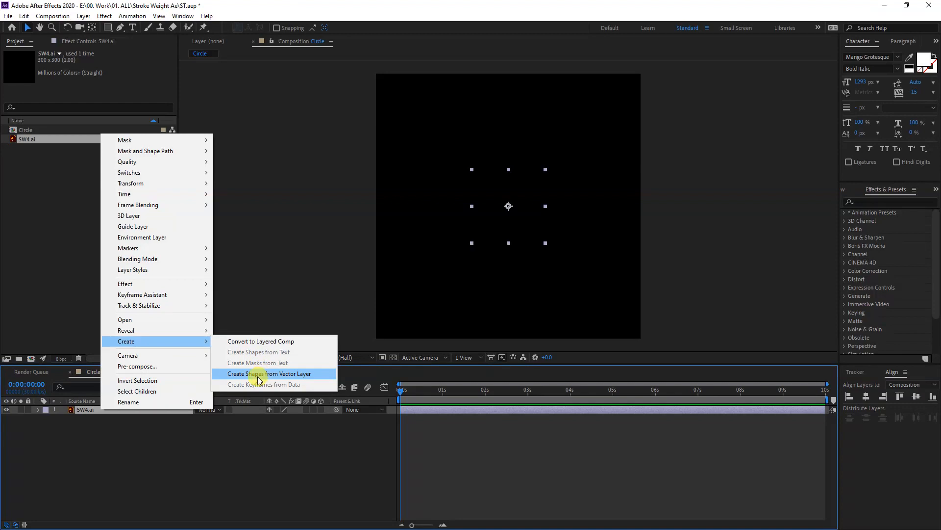
pyautogui.click(303, 375)
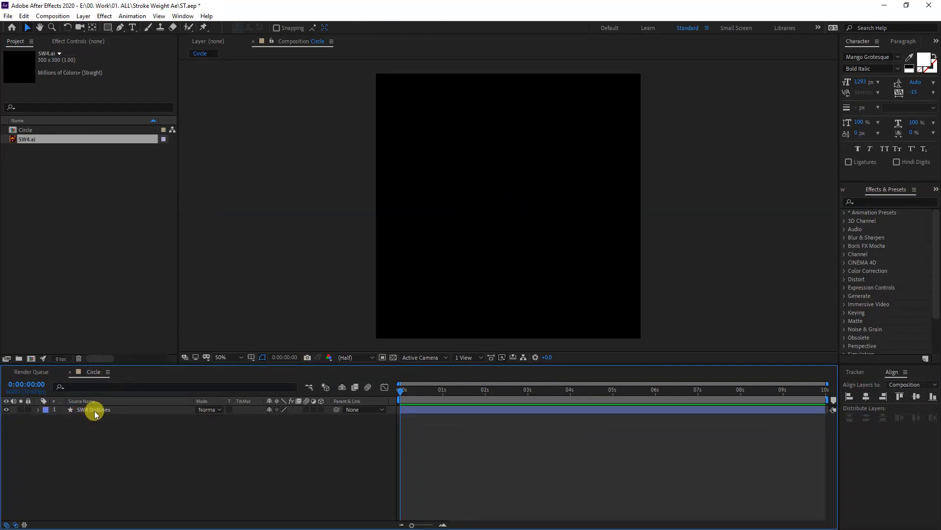
# - Change the stroke colour of the SW4 Outlines layer to white
pyautogui.click(94, 410)
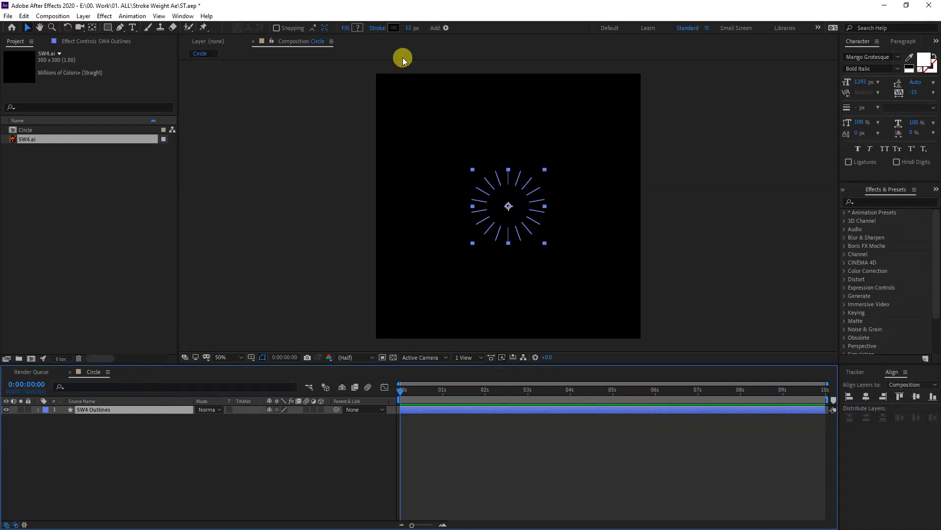
pyautogui.click(393, 30)
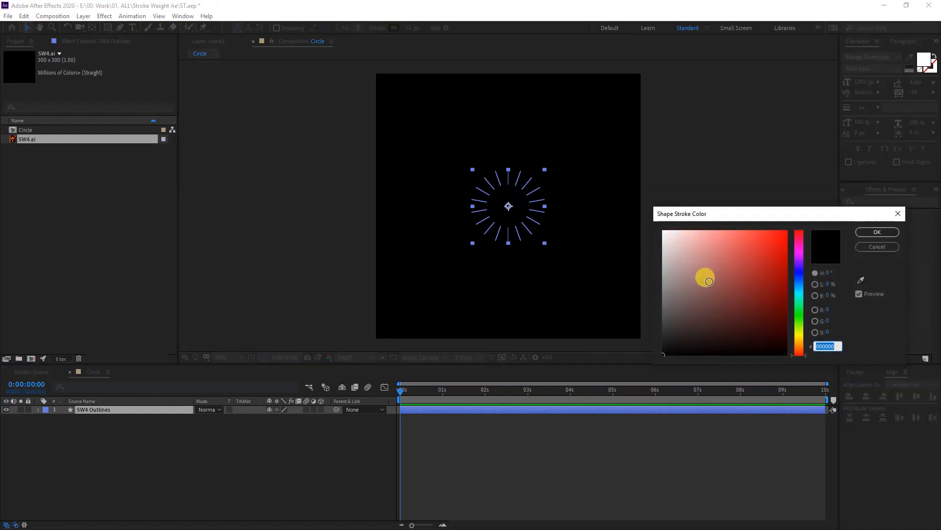
pyautogui.moveTo(706, 275); pyautogui.dragTo(582, 178)
pyautogui.click(876, 234)
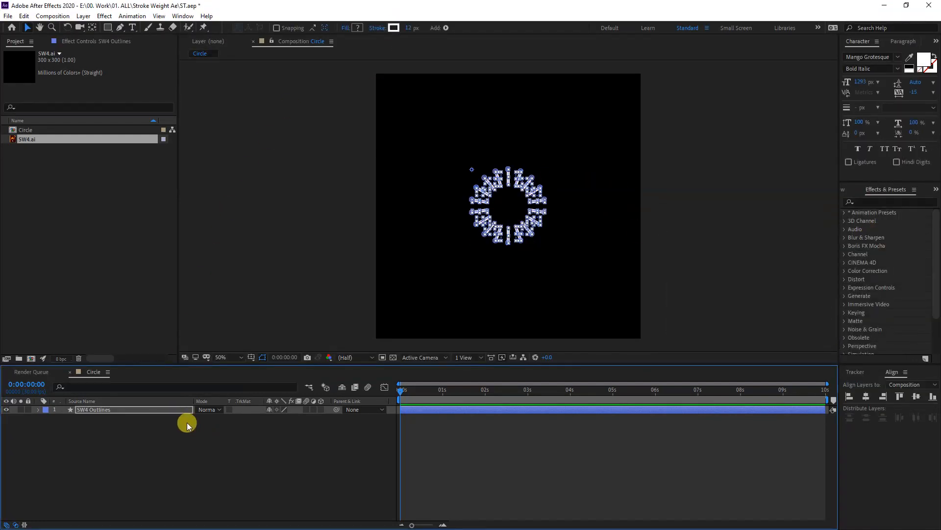
# - Scale the SW4 Outlines layer to 343% and set its stroke width to 20 px
pyautogui.press('s')
pyautogui.moveTo(277, 416); pyautogui.dragTo(397, 421)
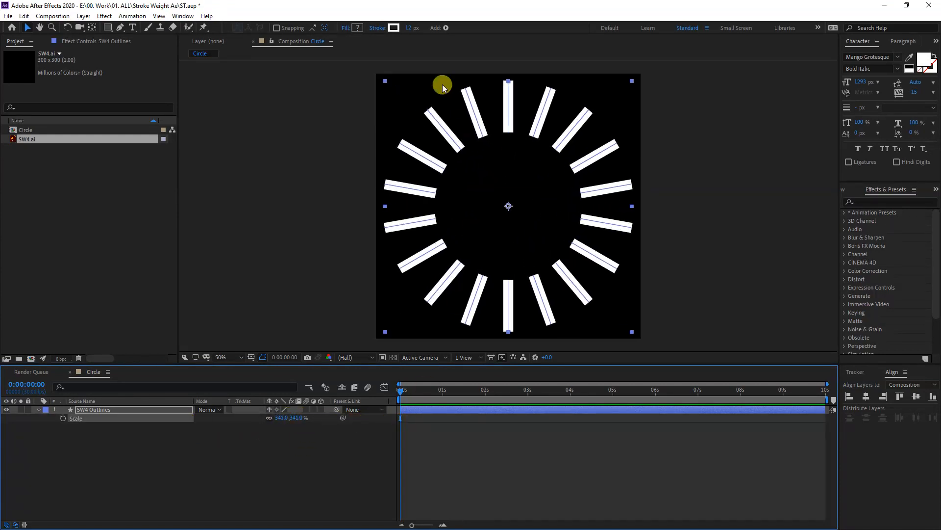
pyautogui.moveTo(408, 28); pyautogui.dragTo(414, 28)
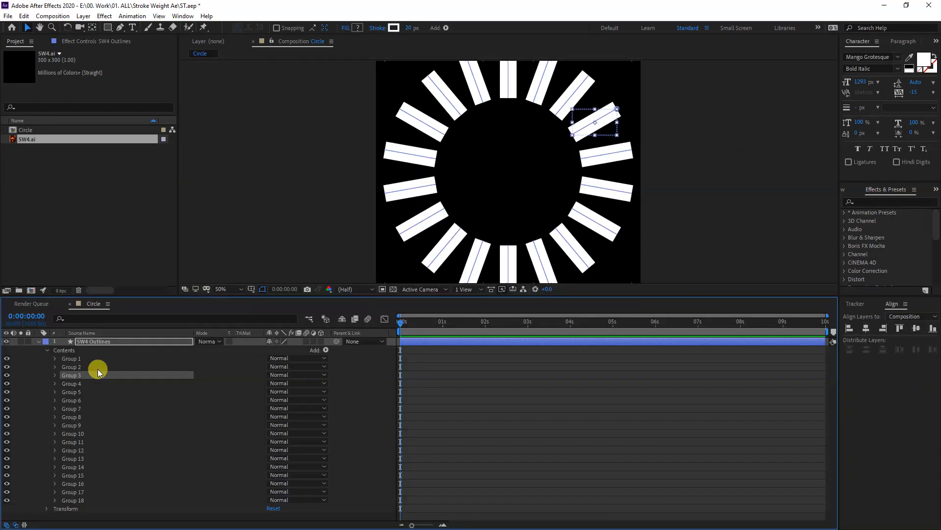
# - Set a Stroke Width keyframe at the start of the timeline for Stroke 1 of Group 1
pyautogui.click(61, 359)
pyautogui.click(55, 358)
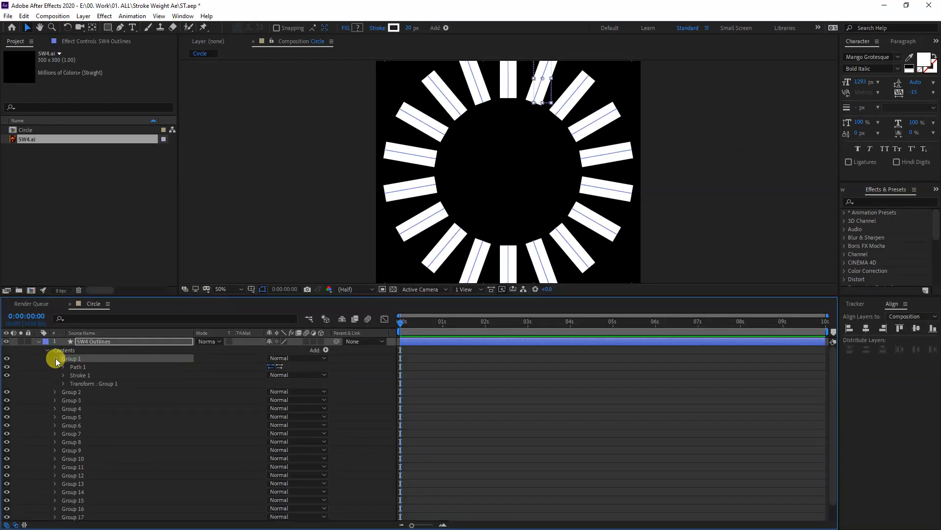
pyautogui.click(73, 376)
pyautogui.click(63, 375)
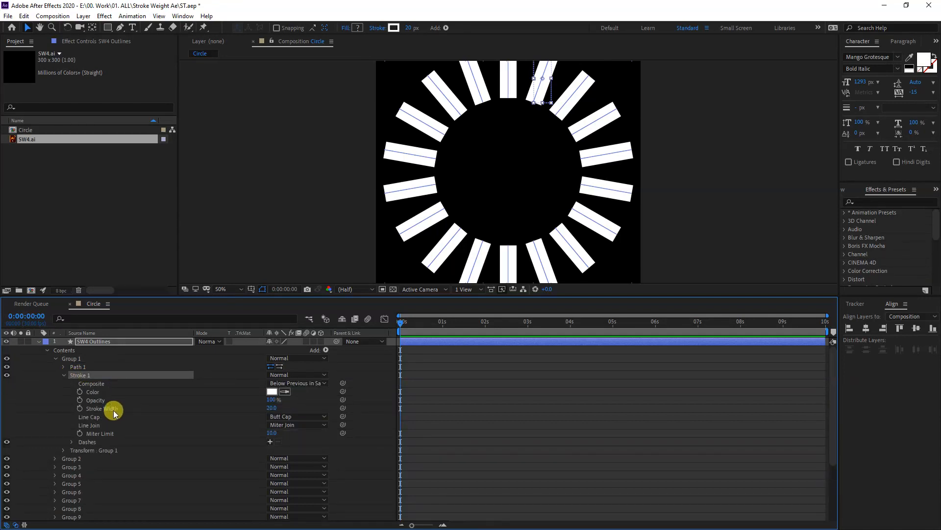
pyautogui.click(86, 410)
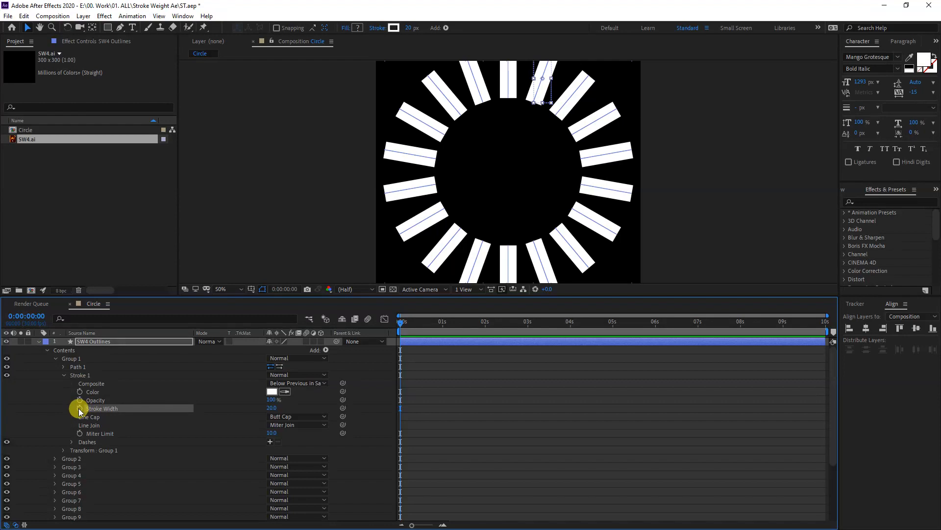
pyautogui.click(80, 408)
# - Keyframe the Stroke Width of Group 1's Stroke 1 at 1 at 0:00:00:15 and at 20 at 0:00:02:00
pyautogui.moveTo(400, 322); pyautogui.dragTo(423, 323)
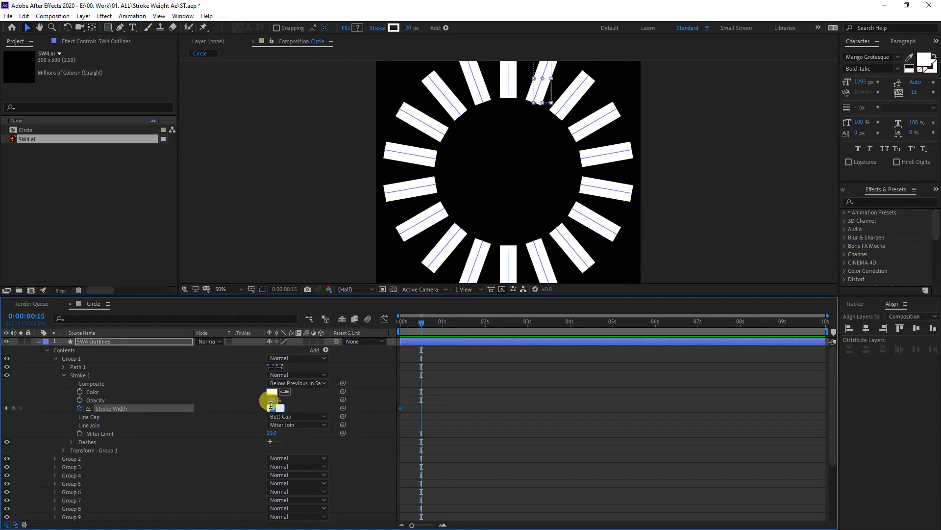
pyautogui.write('0')
pyautogui.press('Return')
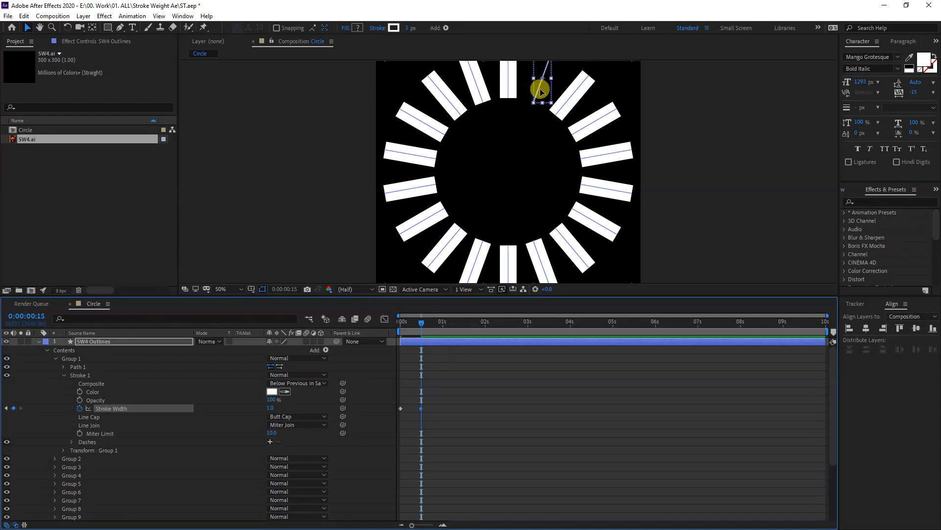
pyautogui.moveTo(422, 323); pyautogui.dragTo(487, 336)
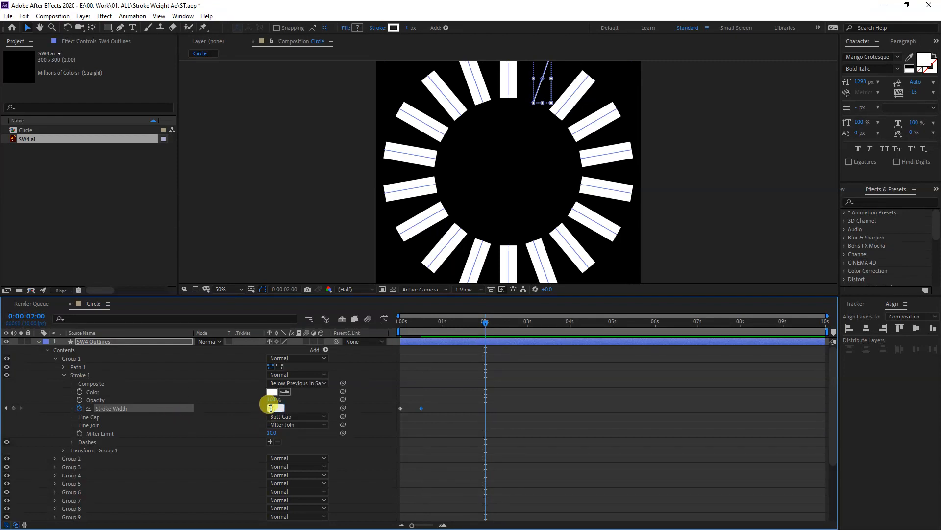
pyautogui.write('20')
# - Apply Easy Ease to all three Stroke Width keyframes of Group 1
pyautogui.moveTo(516, 417); pyautogui.dragTo(353, 394)
pyautogui.rightClick(421, 408)
pyautogui.moveTo(459, 409)
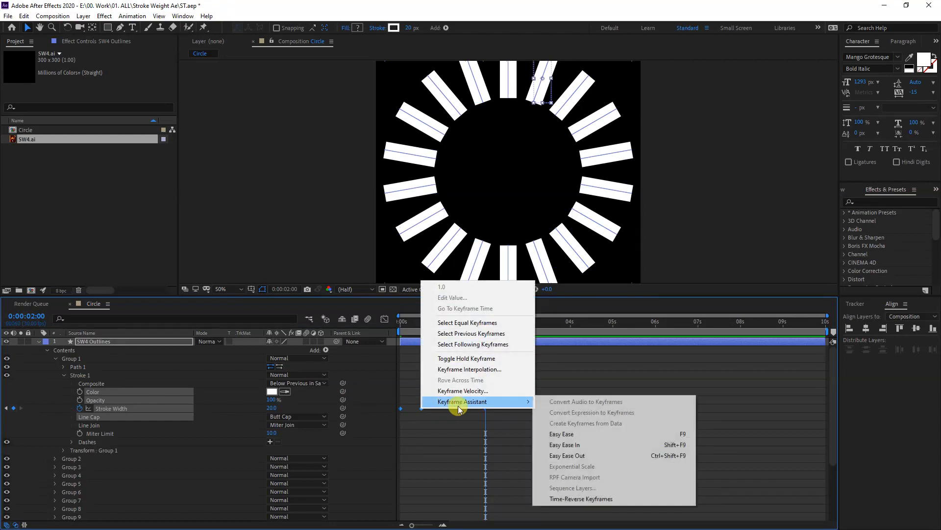
pyautogui.click(583, 434)
pyautogui.click(552, 369)
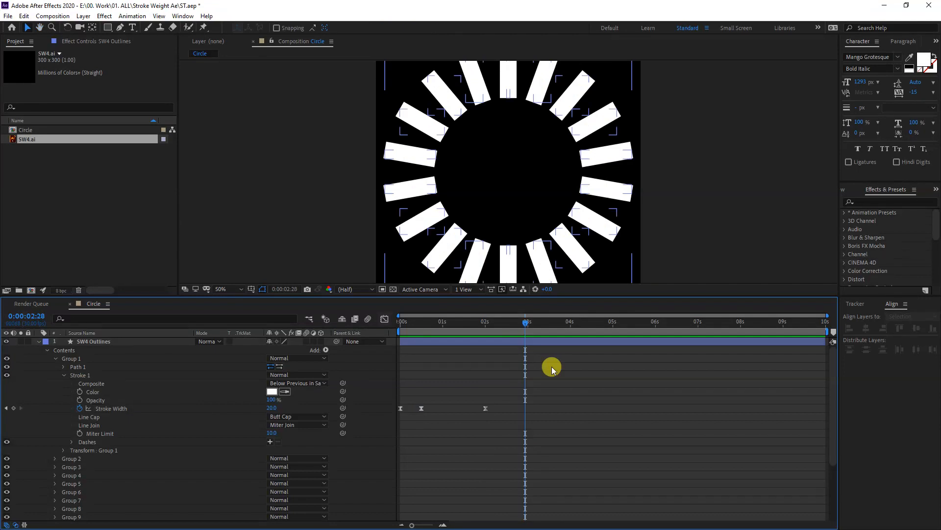
# - Copy Group 1's Stroke Width keyframes and paste them onto Group 2's Stroke Width starting at 0:00:00:04
pyautogui.click(102, 410)
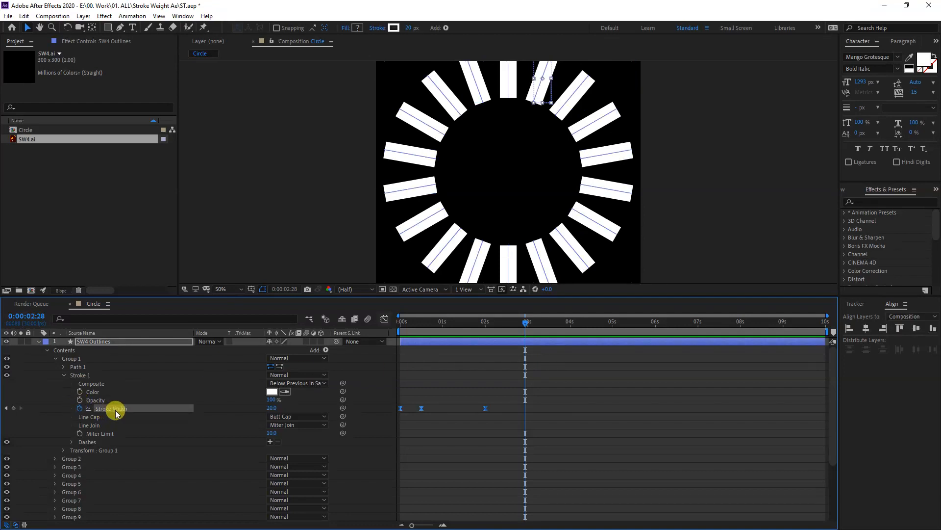
pyautogui.click(56, 459)
pyautogui.scroll(-1, 62, 471)
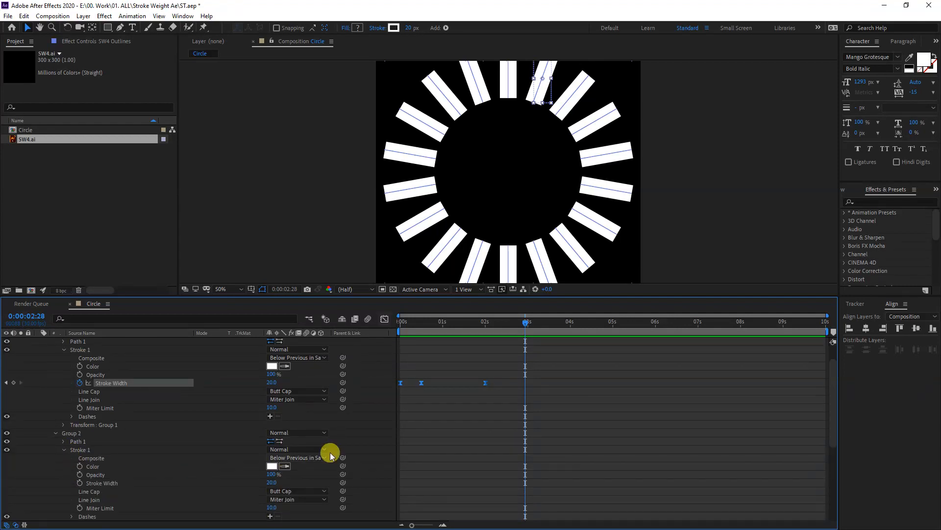
pyautogui.click(169, 483)
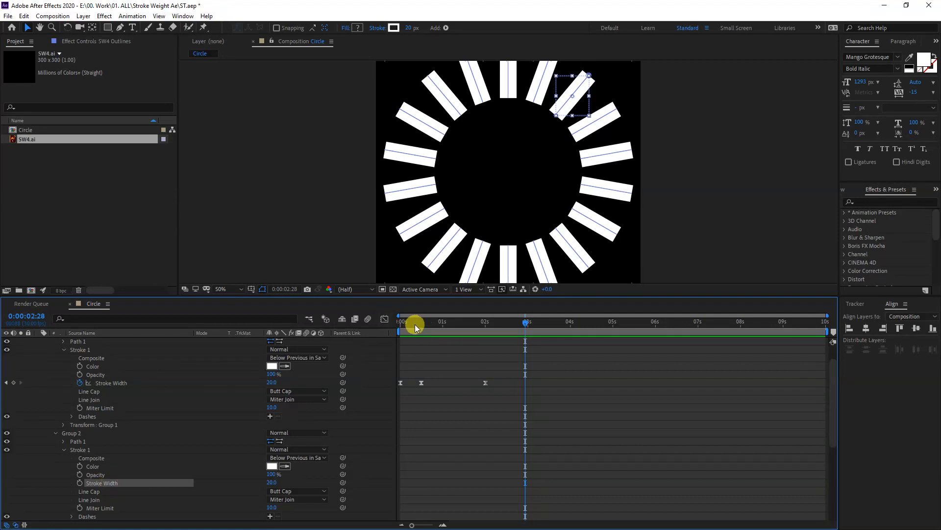
pyautogui.moveTo(416, 322); pyautogui.dragTo(387, 321)
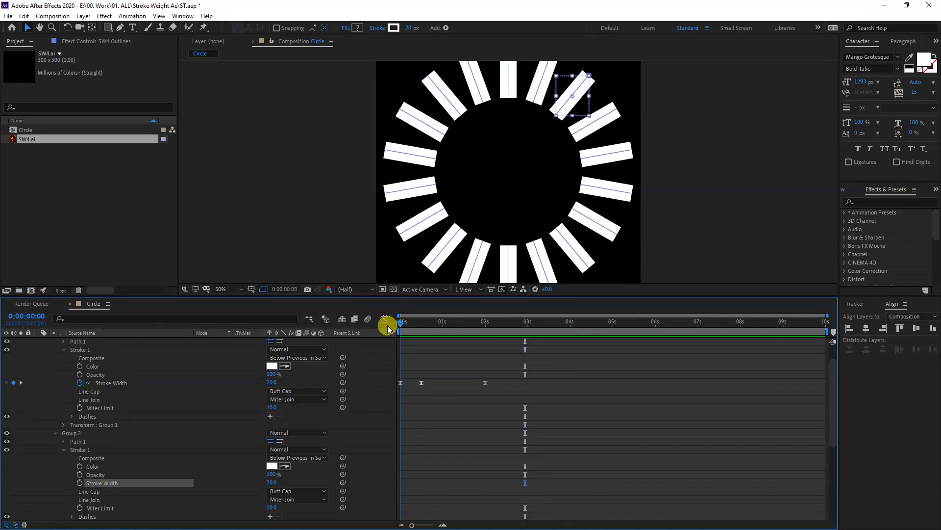
pyautogui.click(39, 316)
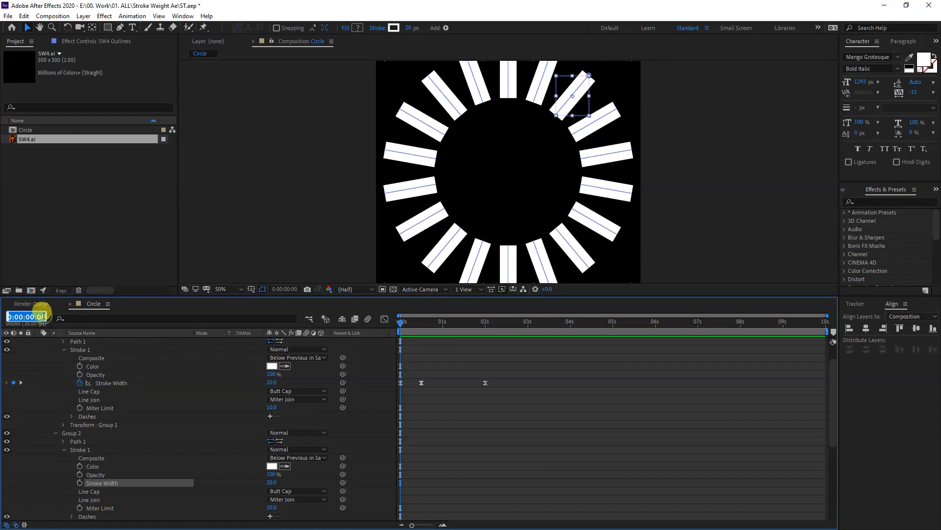
pyautogui.write('4')
pyautogui.click(477, 415)
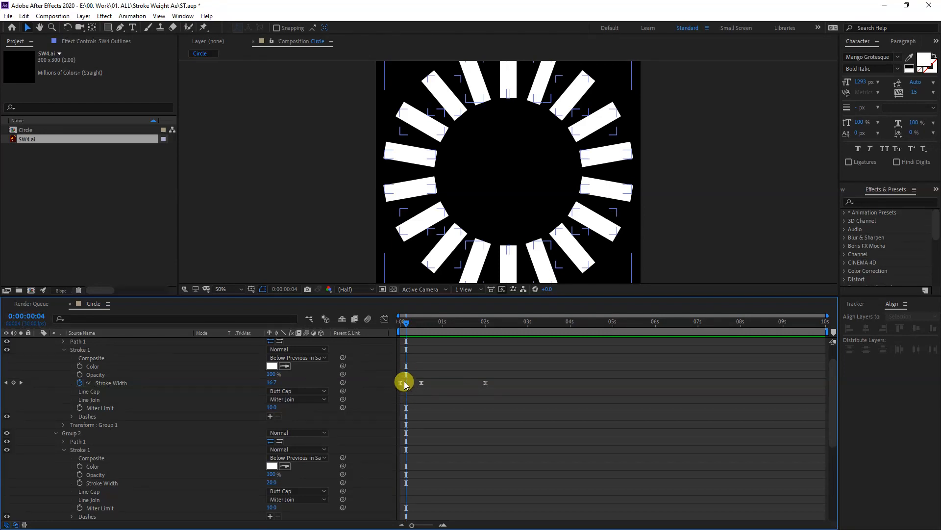
pyautogui.click(110, 484)
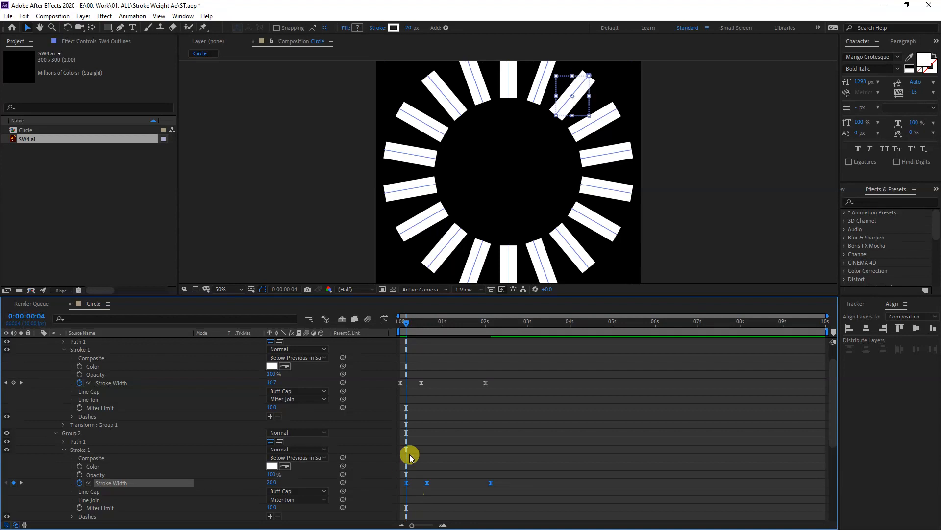
# - Paste the copied Stroke Width keyframes onto Group 3's Stroke Width starting at 0:00:00:08
pyautogui.moveTo(410, 322)
pyautogui.mouseDown()
pyautogui.moveTo(418, 324)
pyautogui.moveTo(392, 326)
pyautogui.moveTo(431, 330)
pyautogui.moveTo(398, 341)
pyautogui.moveTo(406, 322)
pyautogui.mouseUp()
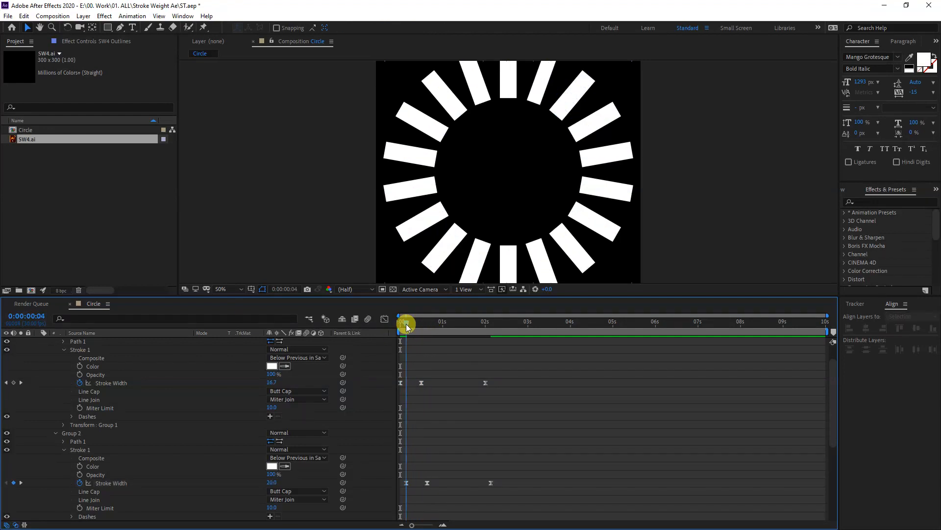
pyautogui.click(41, 315)
pyautogui.write('8')
pyautogui.press('Return')
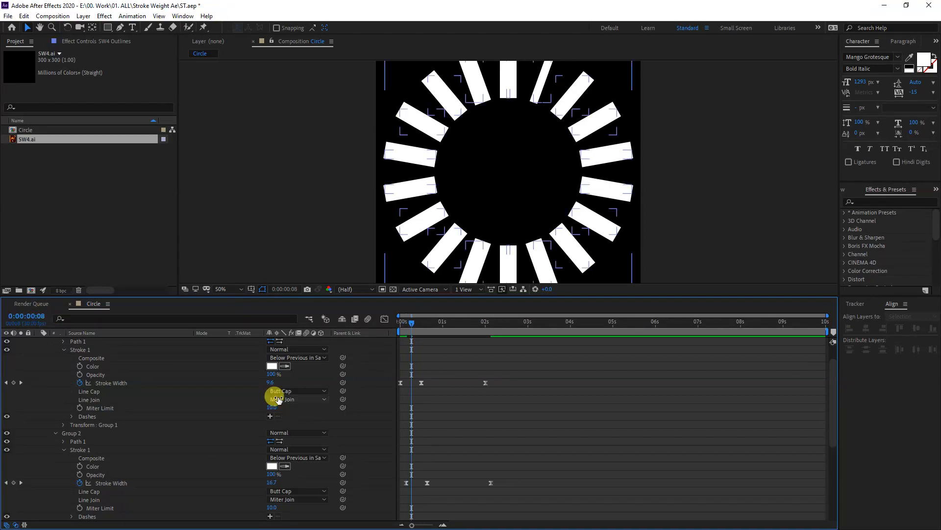
pyautogui.scroll(-2, 279, 422)
pyautogui.scroll(-1, 180, 408)
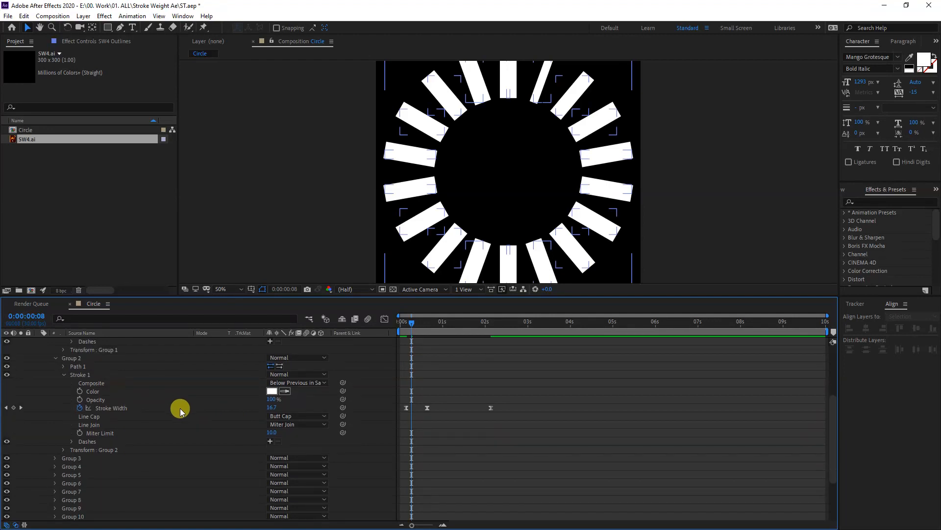
pyautogui.click(54, 458)
pyautogui.scroll(-1, 106, 460)
pyautogui.click(64, 450)
pyautogui.click(112, 486)
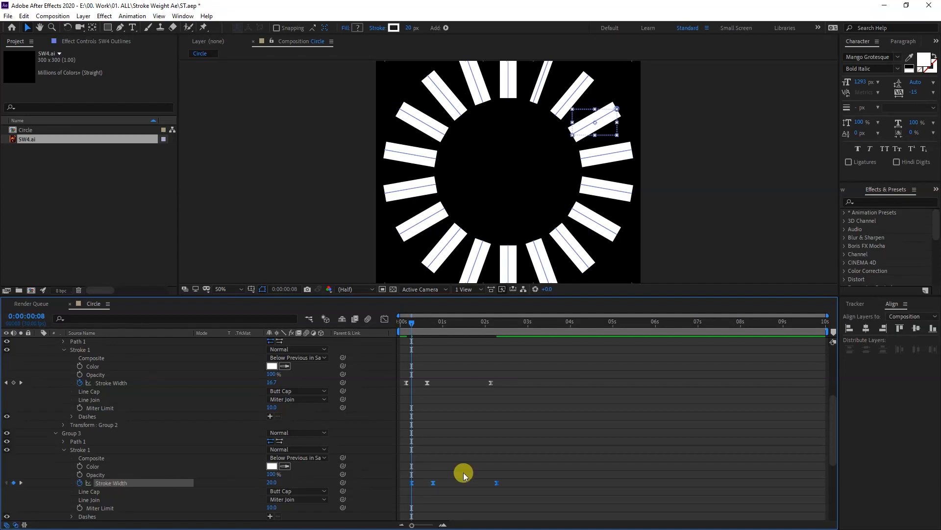
# - Paste the copied Stroke Width keyframes onto Group 4's Stroke Width starting at 0:00:00:12
pyautogui.click(44, 317)
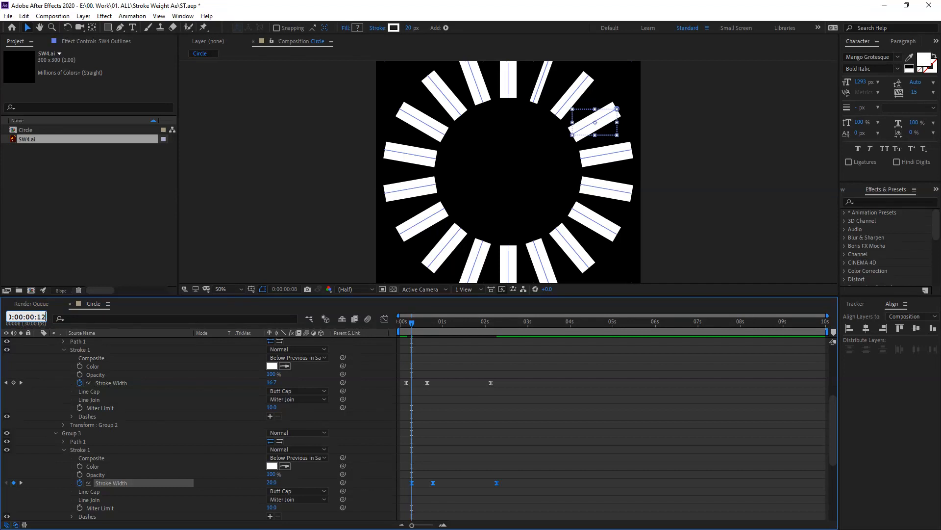
pyautogui.click(486, 484)
pyautogui.scroll(-3, 174, 445)
pyautogui.click(55, 459)
pyautogui.click(64, 475)
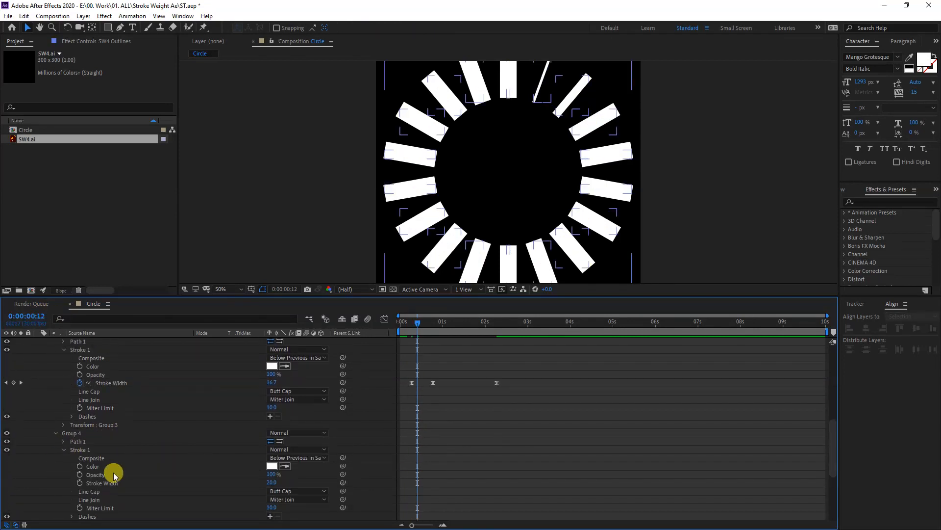
pyautogui.click(109, 483)
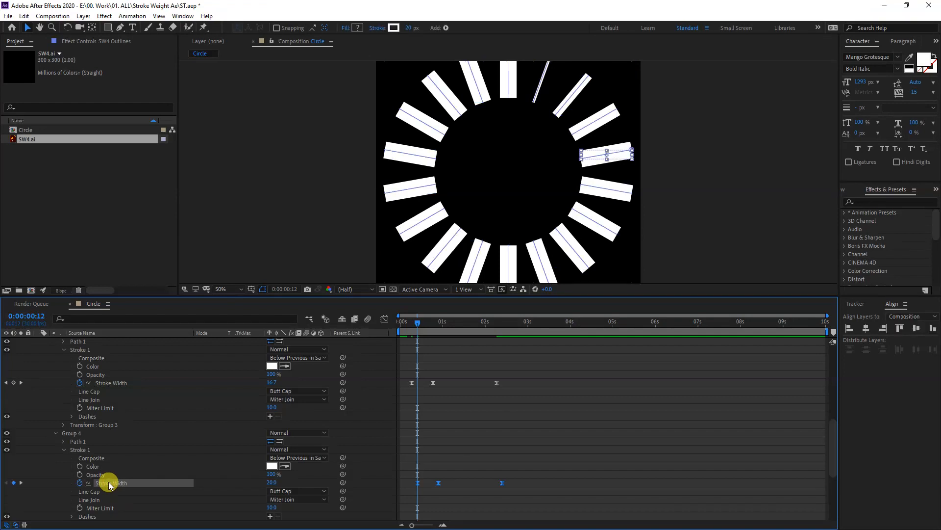
# - Paste the copied Stroke Width keyframes onto Group 5's Stroke Width starting at 0:00:00:16
pyautogui.click(50, 317)
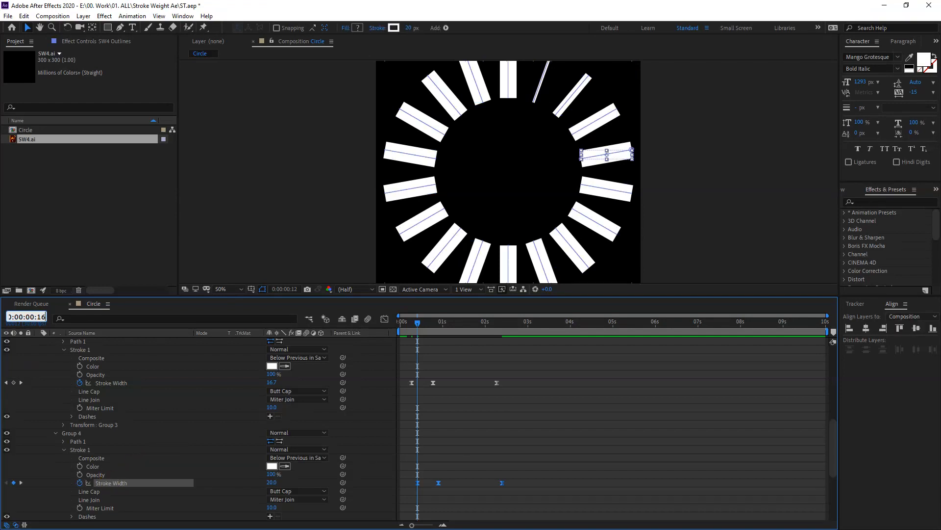
pyautogui.write('16')
pyautogui.press('Return')
pyautogui.click(64, 448)
pyautogui.click(108, 458)
pyautogui.hotkey('ctrl', 'v')
# - Paste the Stroke Width keyframes onto the remaining groups through Group 18, starting each four frames after the previous group, and return to the timeline start
pyautogui.click(43, 316)
pyautogui.click(107, 483)
pyautogui.hotkey('ctrl', 'v')
pyautogui.click(74, 433)
pyautogui.click(116, 483)
pyautogui.hotkey('ctrl', 'v')
pyautogui.click(114, 449)
pyautogui.hotkey('ctrl', 'v')
pyautogui.click(109, 466)
pyautogui.hotkey('ctrl', 'v')
pyautogui.click(579, 323)
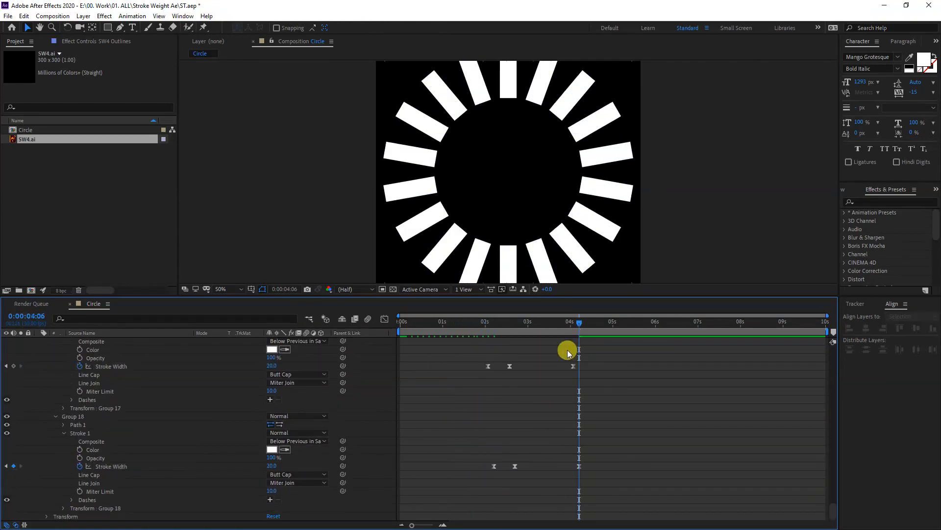
pyautogui.moveTo(581, 322)
pyautogui.mouseDown()
pyautogui.moveTo(413, 326)
pyautogui.moveTo(572, 337)
pyautogui.mouseUp()
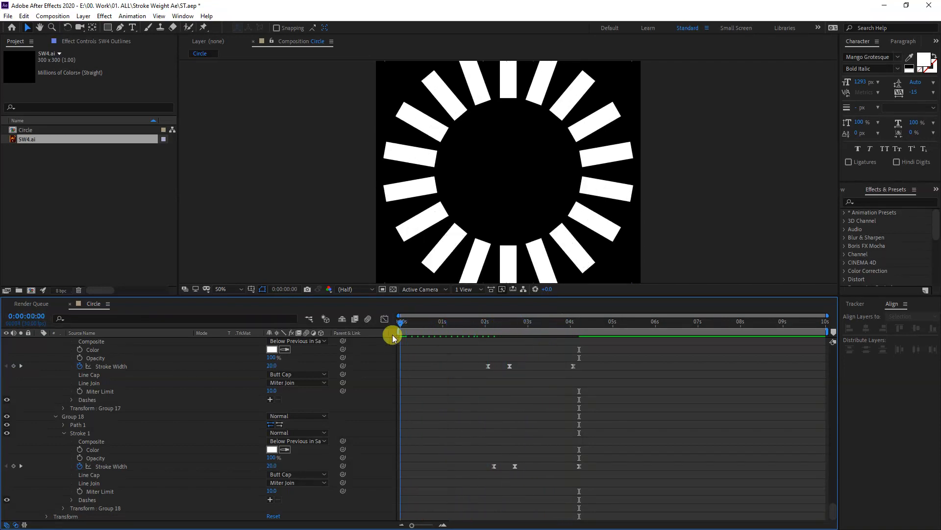